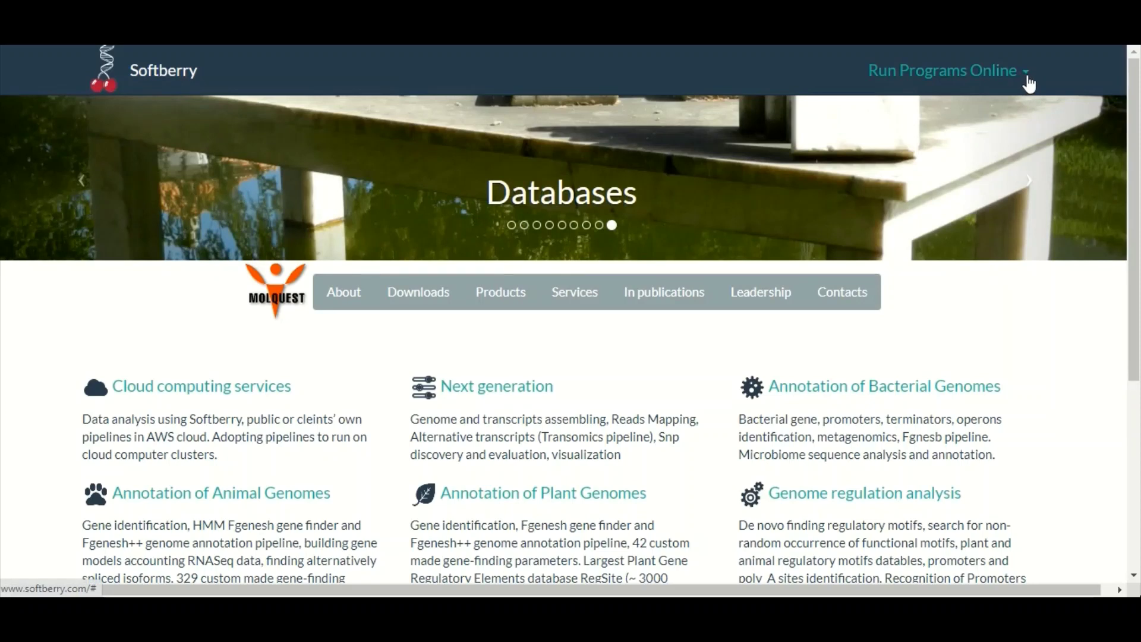
Go from Run Programs Online to Operon and Gene Finding in Bacteria and skim the Pattern/Markov chain description.
click(1027, 74)
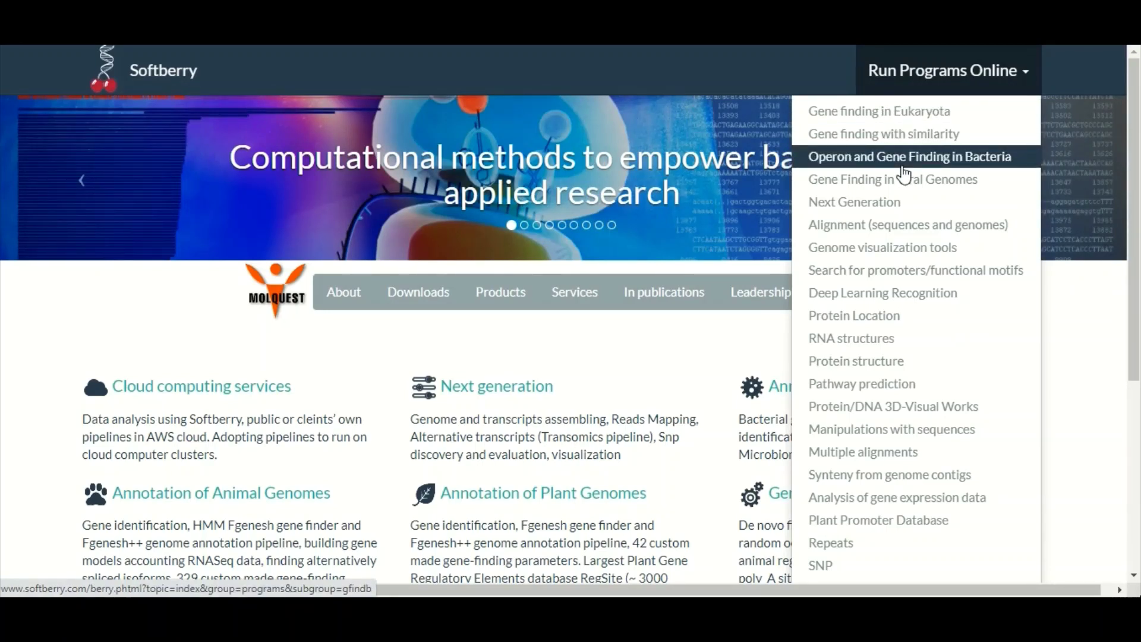
click(868, 159)
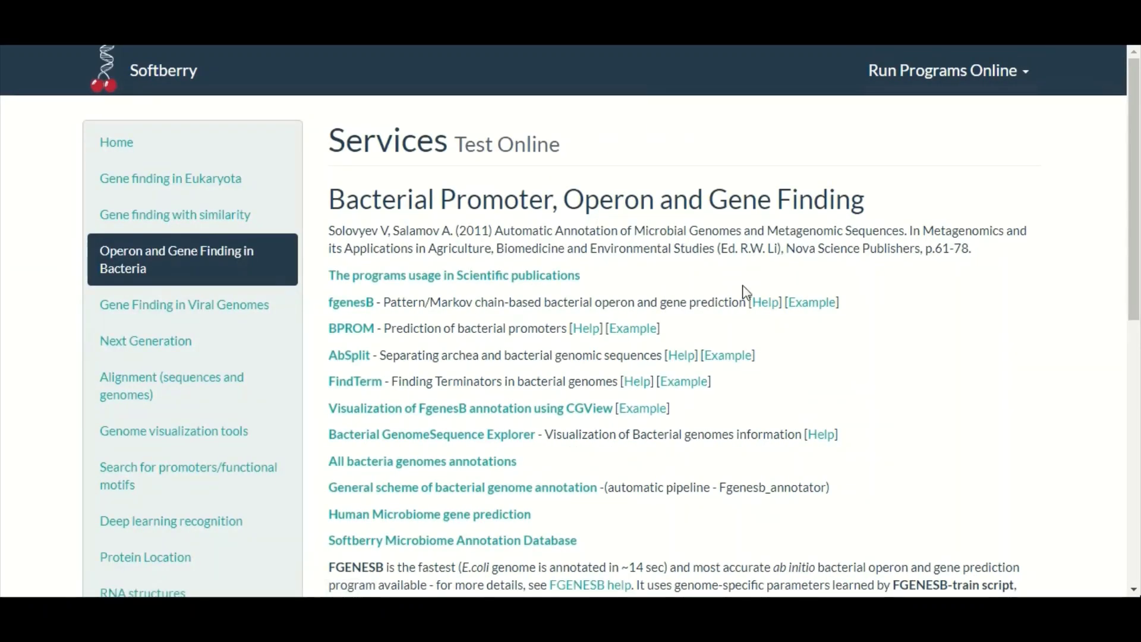
scroll(611, 327, down, 1)
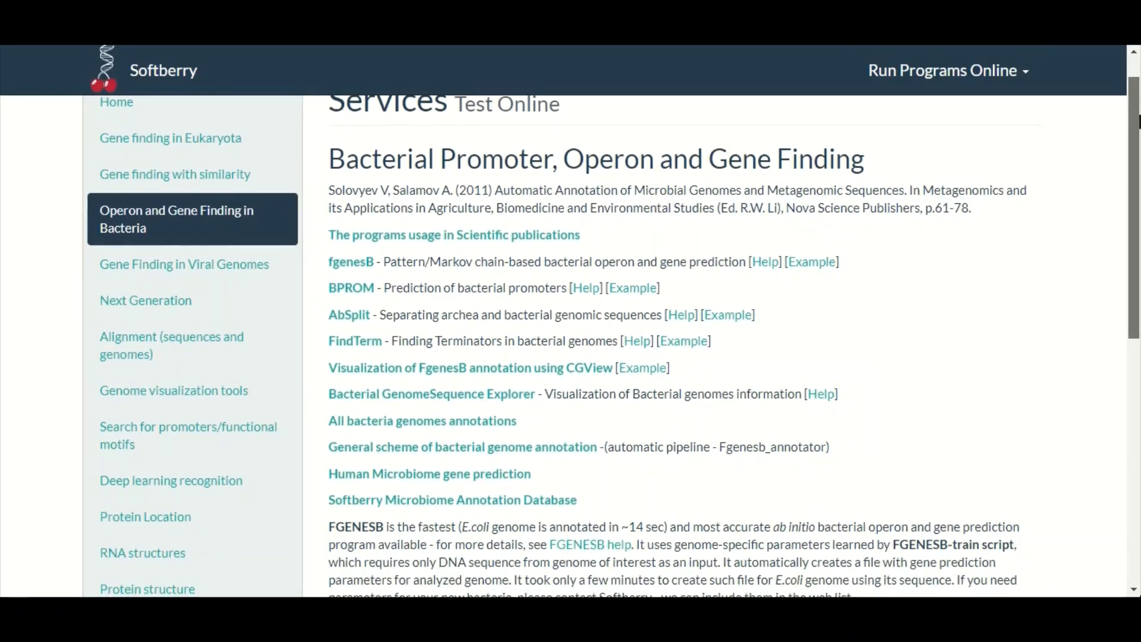
scroll(612, 327, up, 1)
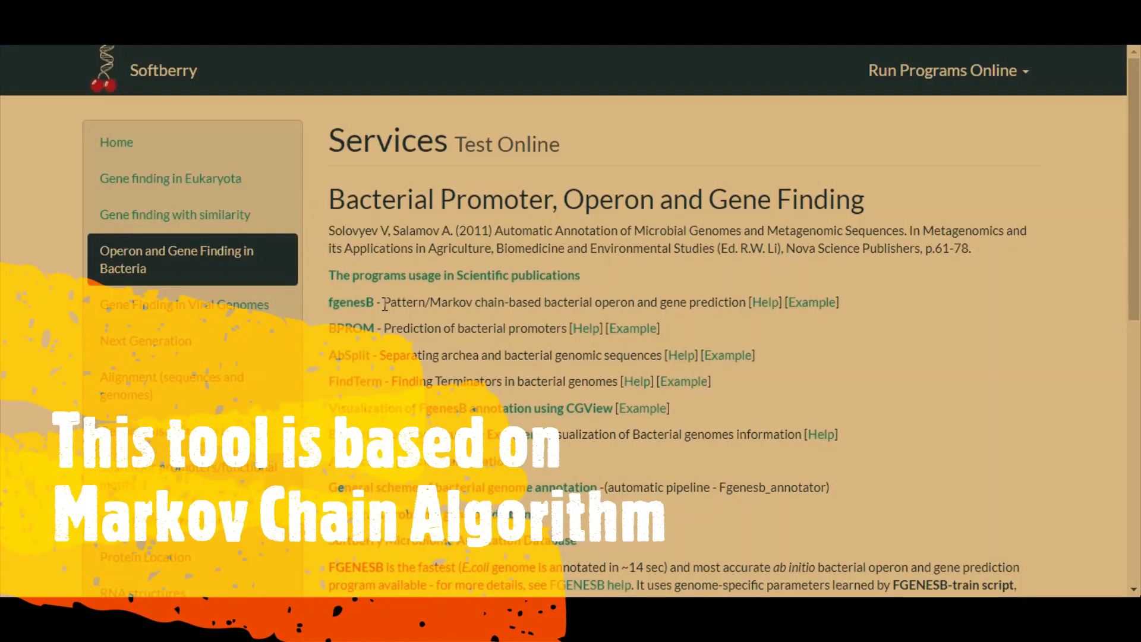
drag(383, 303, 474, 299)
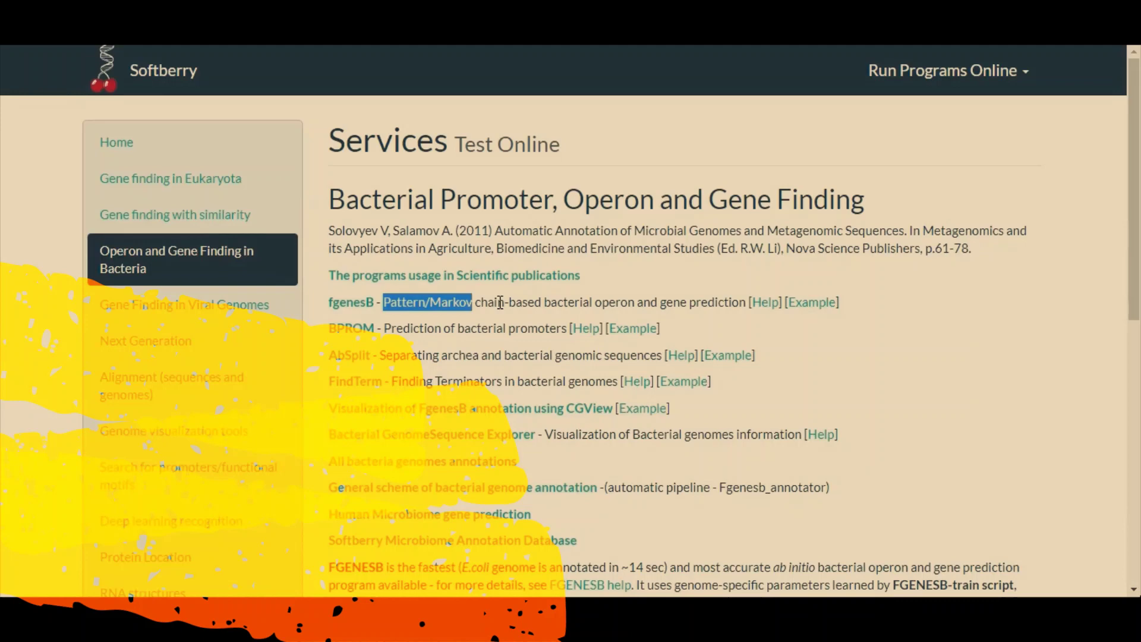
click(484, 302)
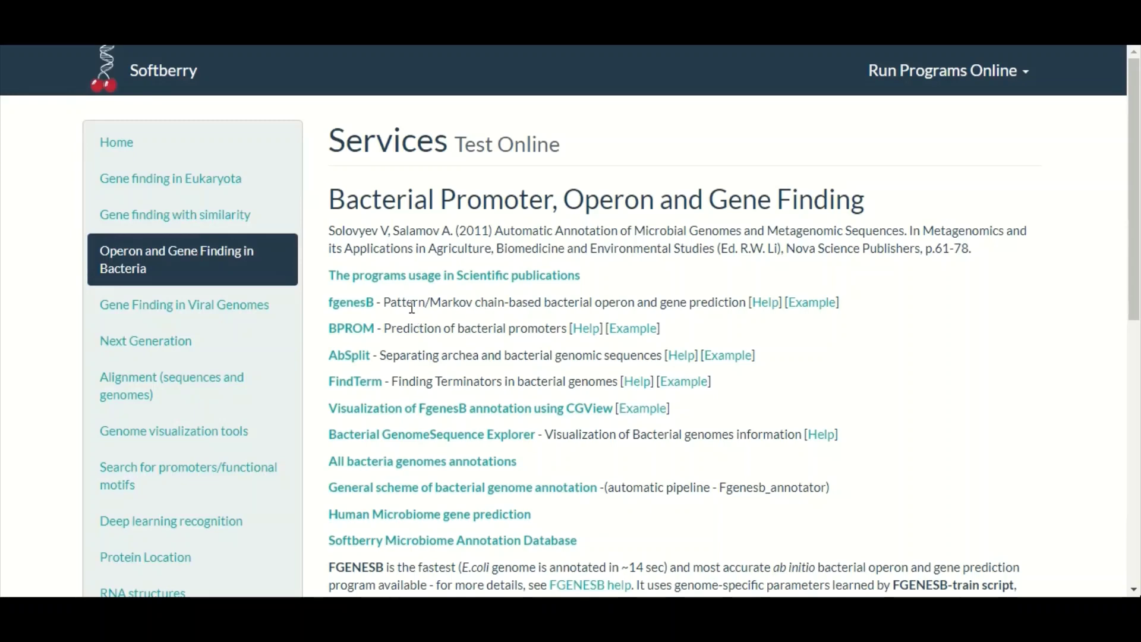
Open the fgenesB page and place the cursor in its nucleotide sequence textarea.
click(368, 305)
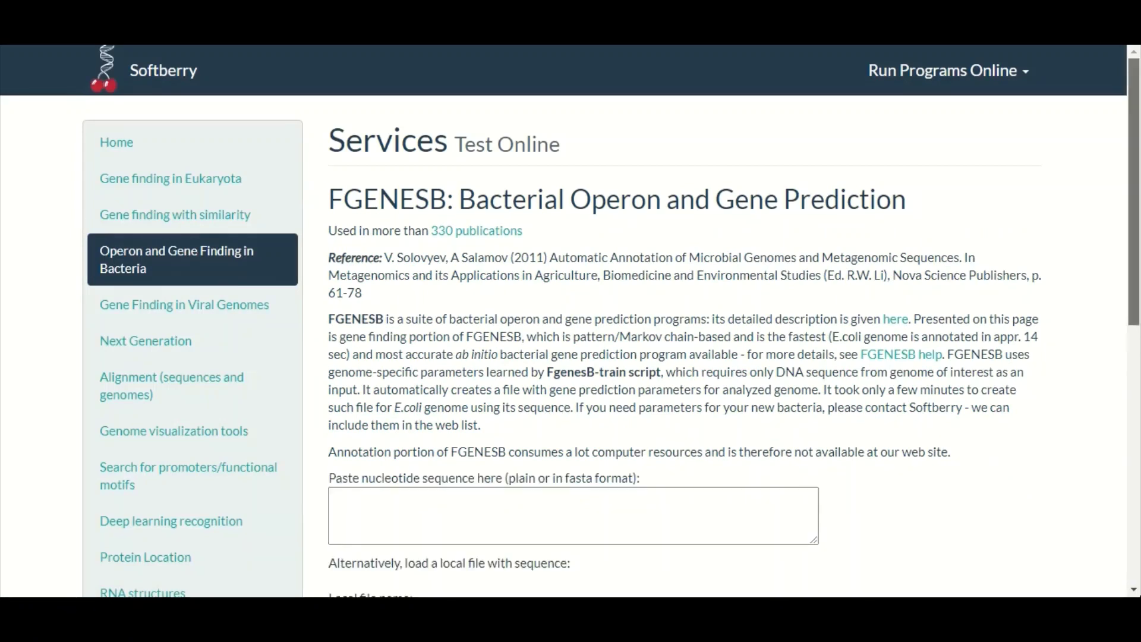
scroll(611, 327, down, 1)
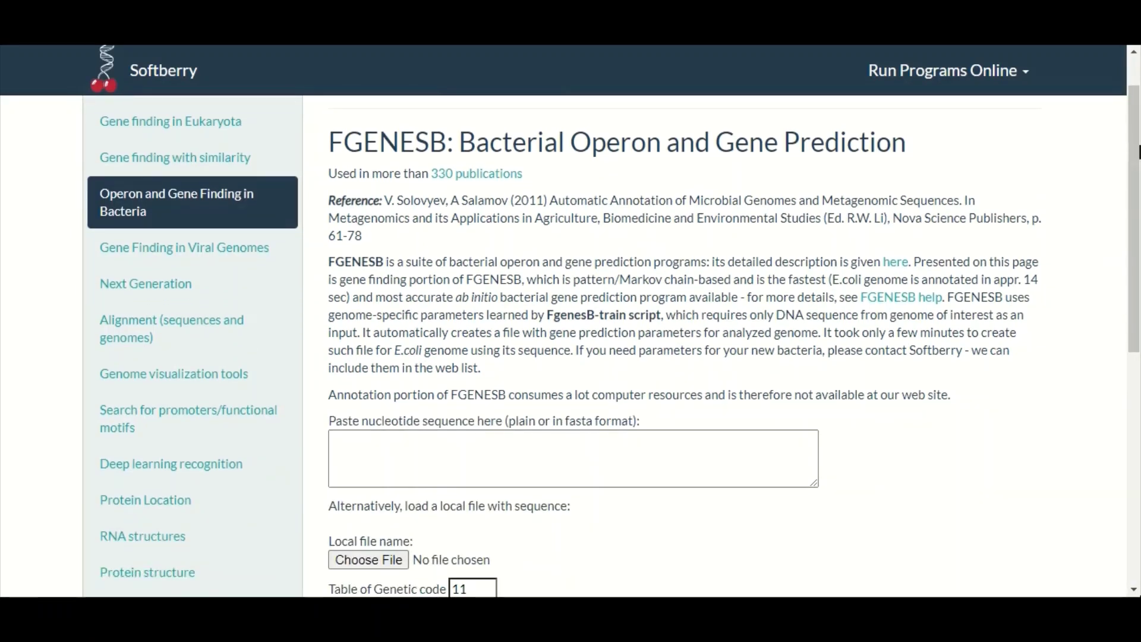
scroll(612, 345, down, 2)
scroll(511, 338, down, 2)
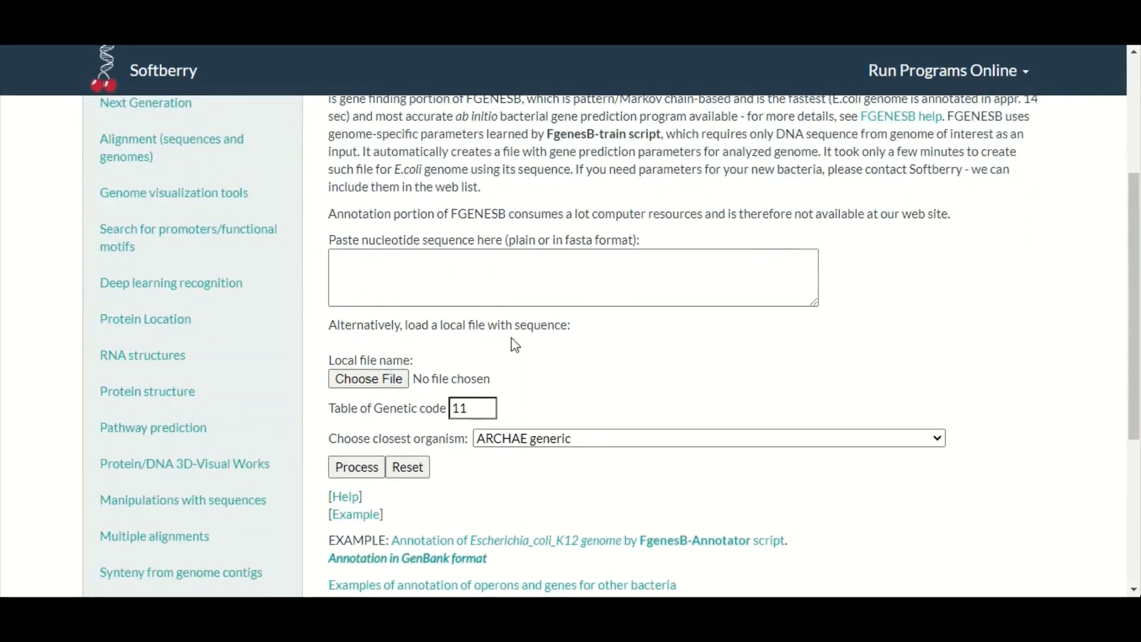
click(381, 267)
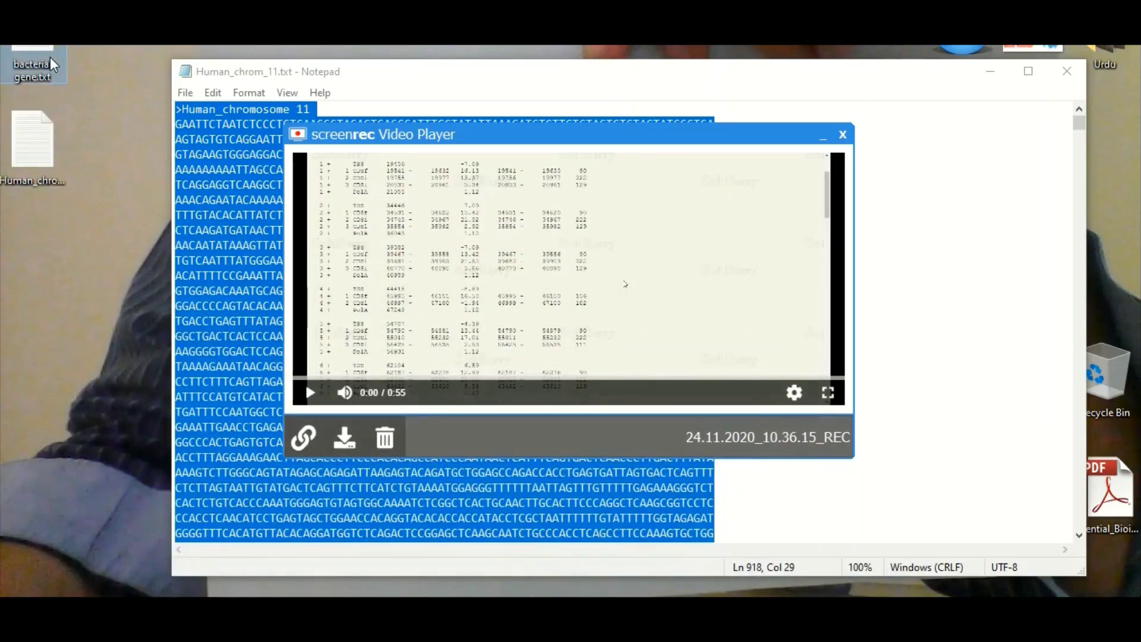
Open bacterial gene.txt in Notepad, select its whole sequence and return to the browser.
double_click(50, 60)
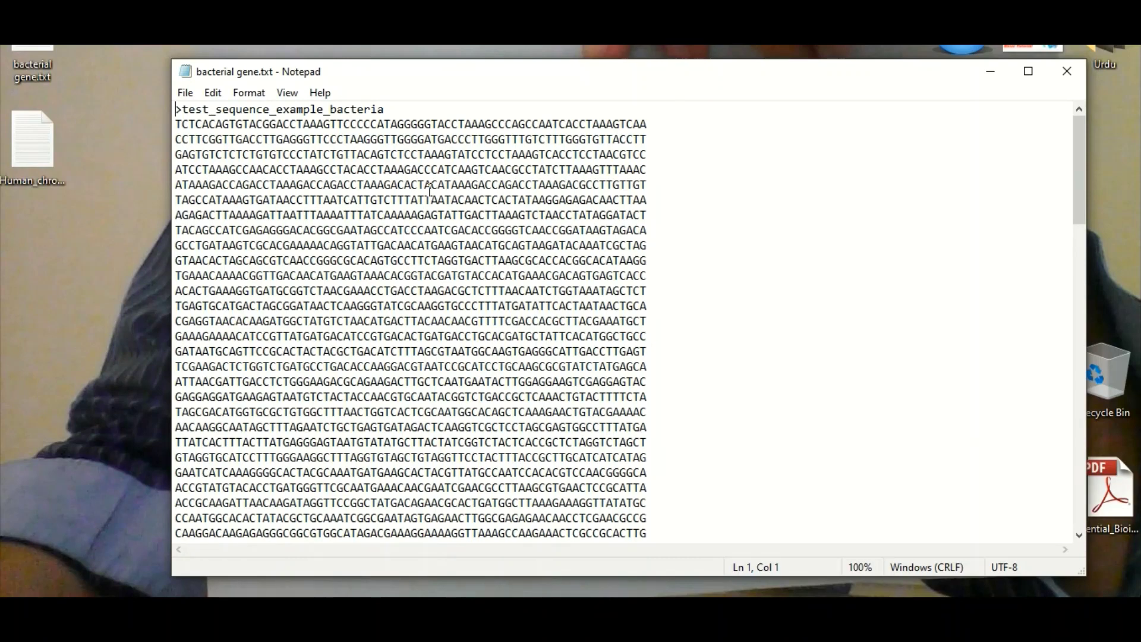
key(ctrl+a)
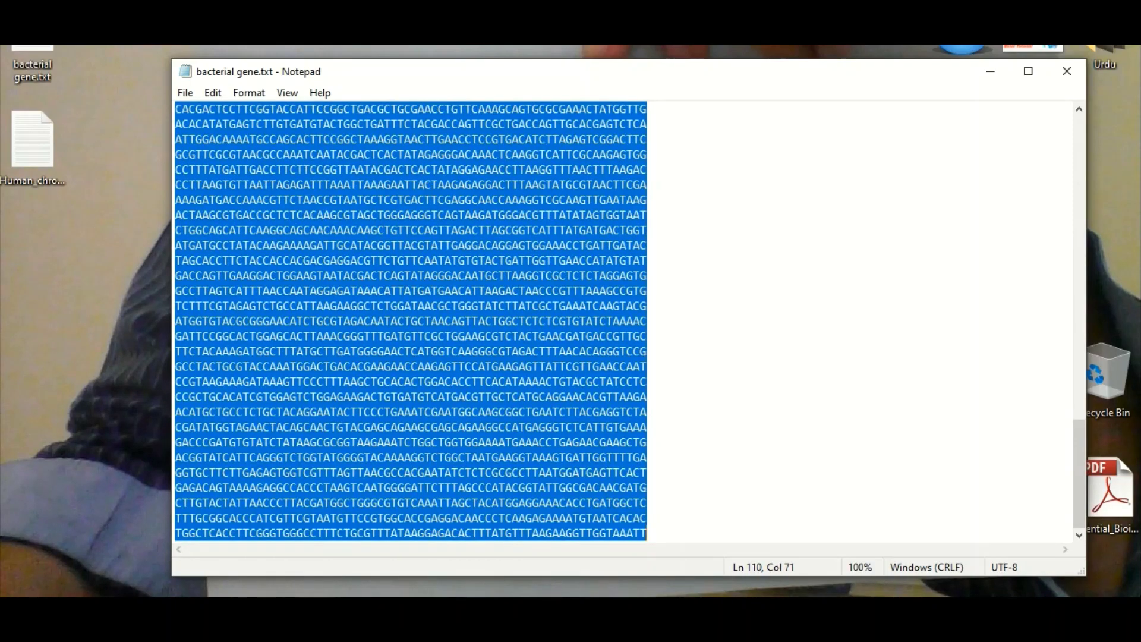
key(alt+Tab)
Paste the bacterial sequence into the FGENESB nucleotide sequence box.
click(415, 280)
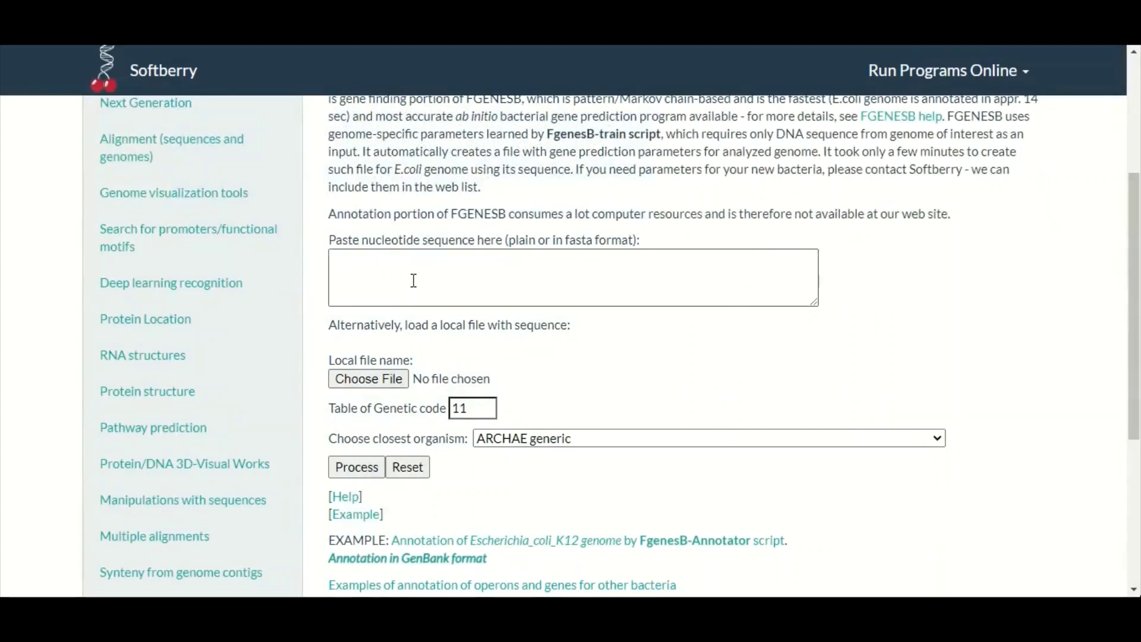
right_click(414, 277)
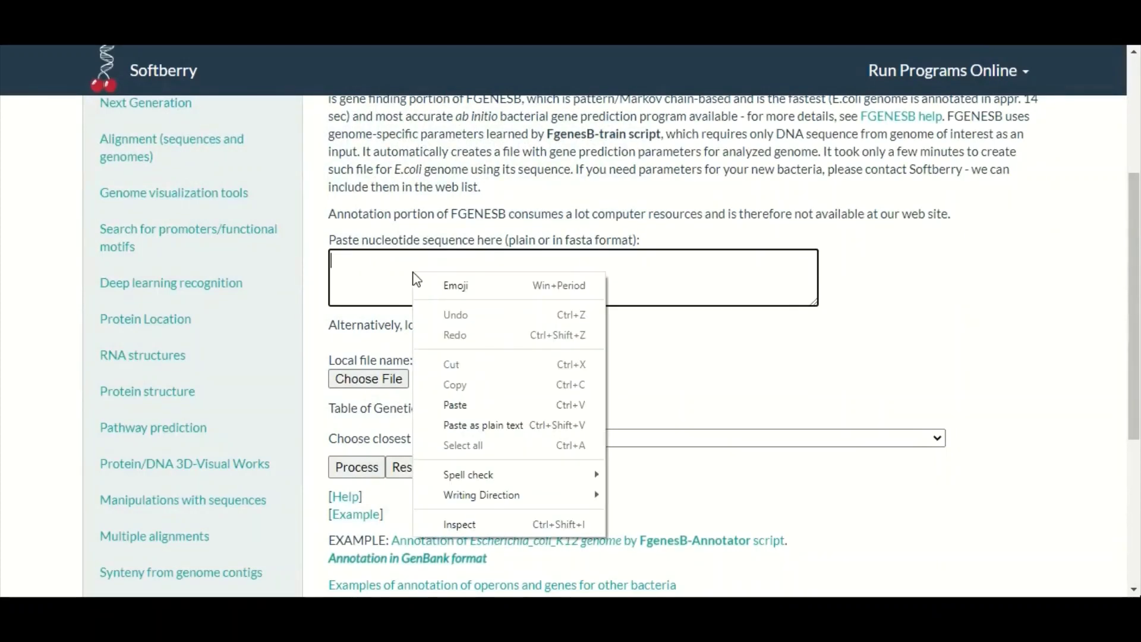
click(456, 405)
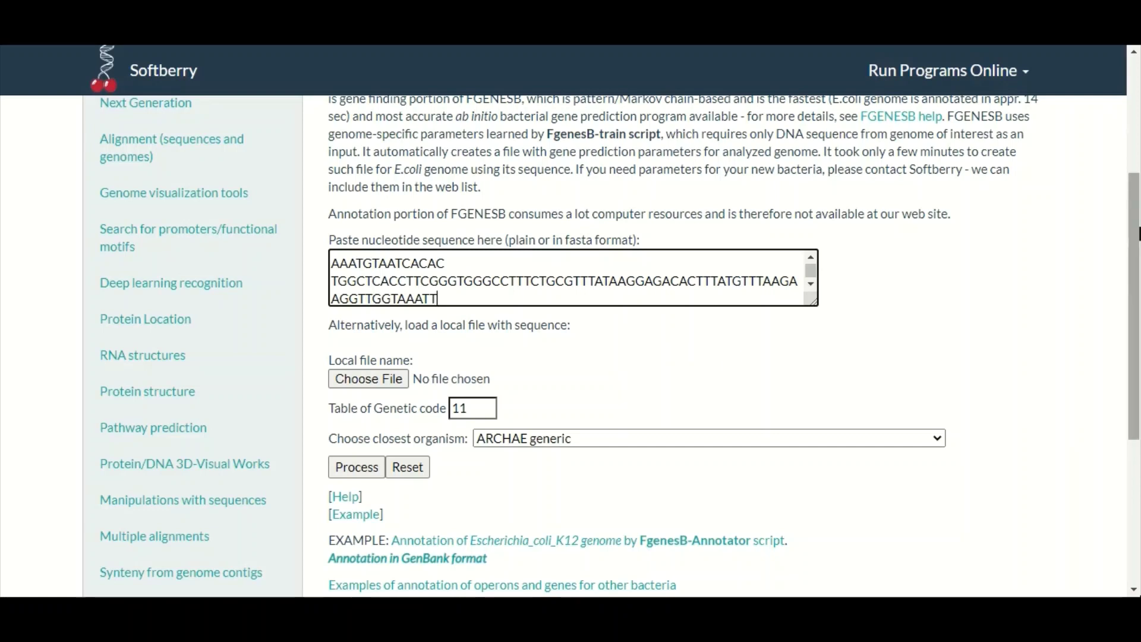
Choose Archaeoglobus fulgidus as the closest organism, leaving genetic code 11.
drag(1134, 304, 1134, 360)
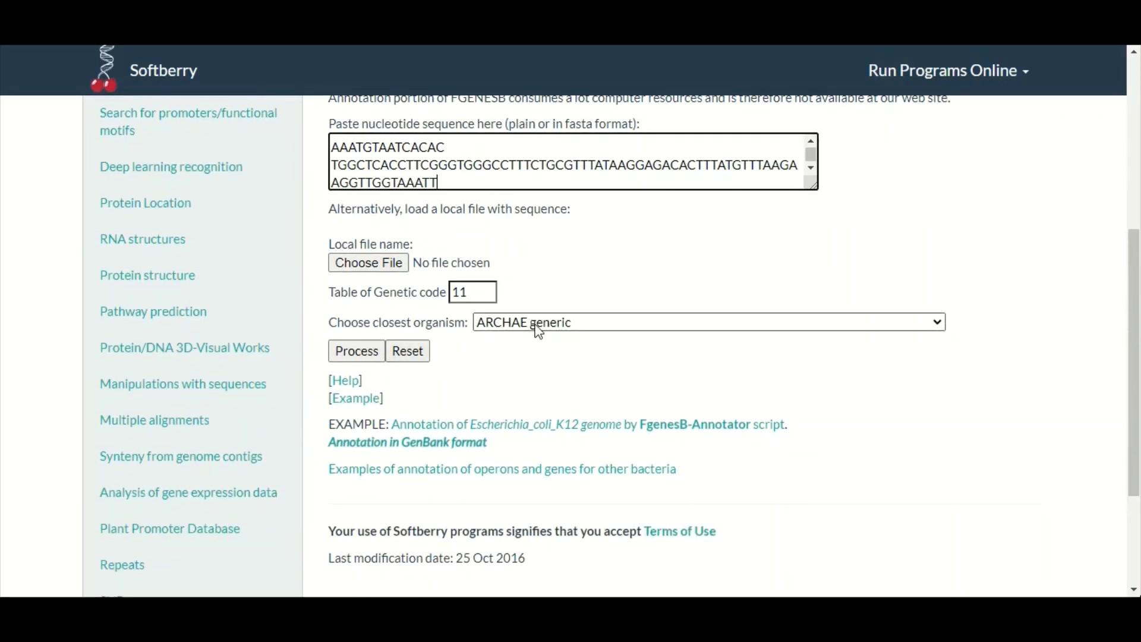
click(562, 329)
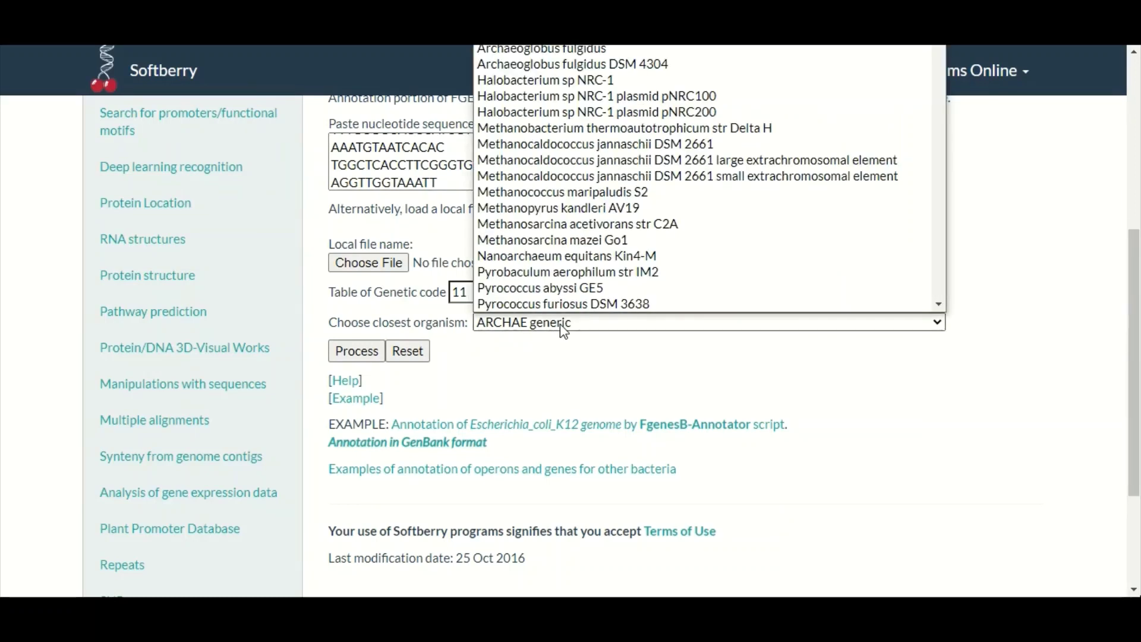
scroll(564, 331, up, 3)
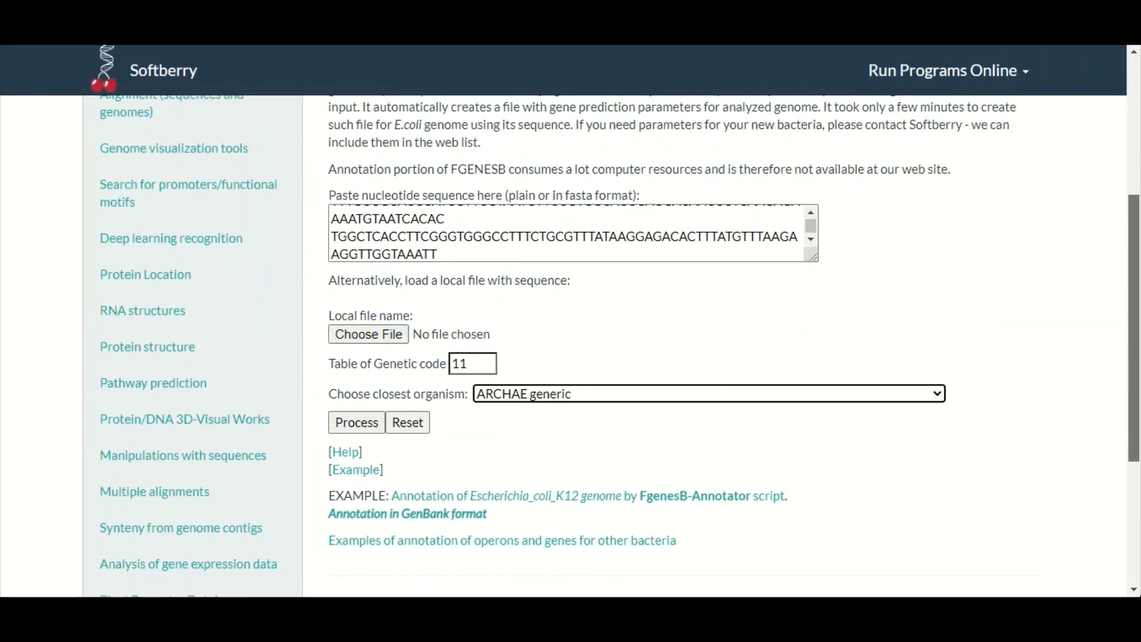
click(683, 466)
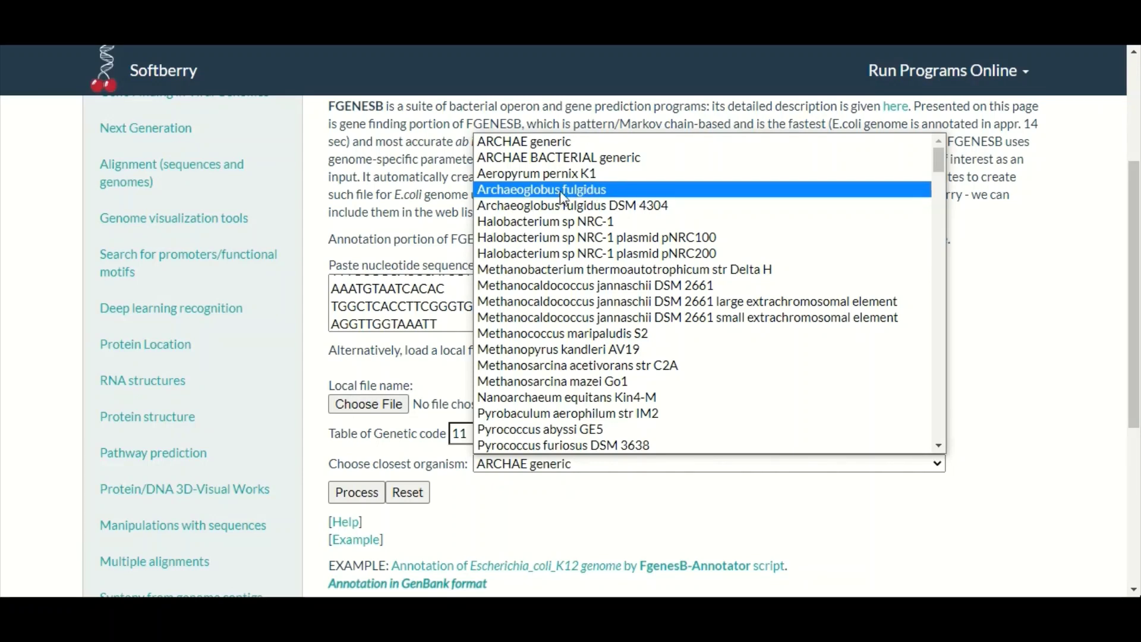
click(526, 191)
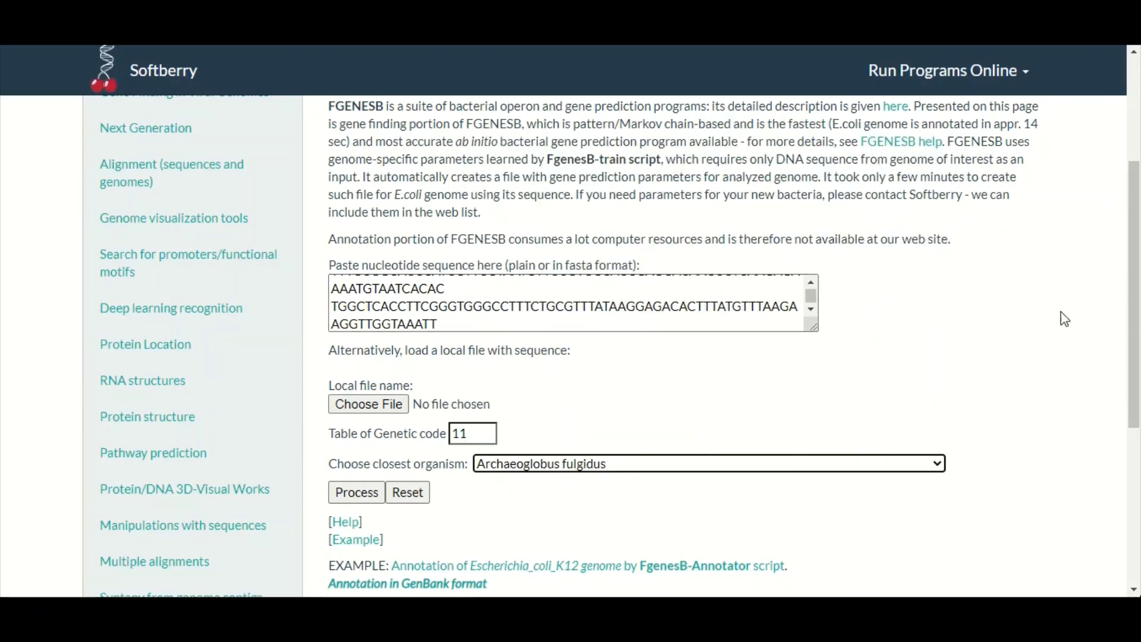
scroll(1136, 321, down, 2)
scroll(1135, 322, down, 1)
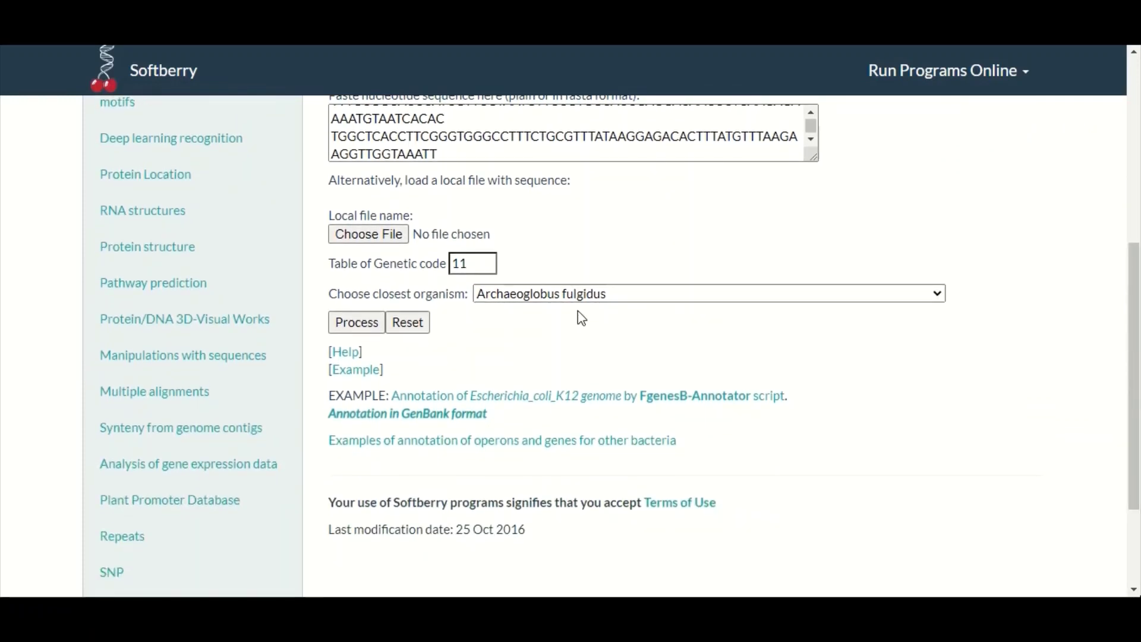
Submit the sequence for FGENESB gene prediction and view the results page.
click(360, 334)
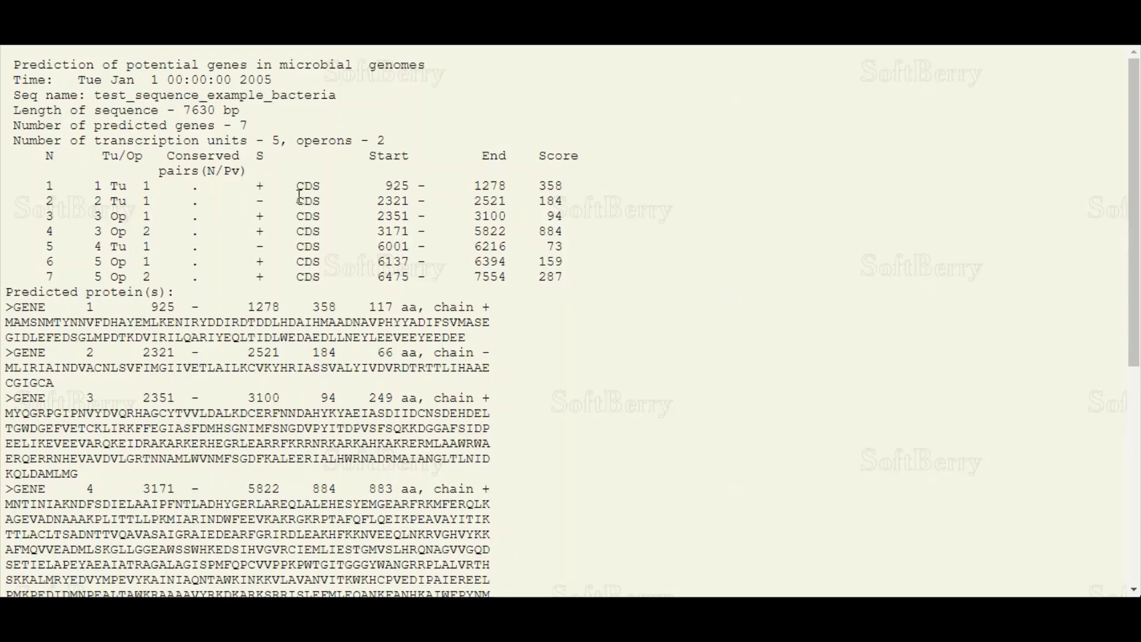
scroll(1134, 146, down, 1)
scroll(1134, 146, up, 1)
Highlight the report lines showing 7 predicted genes and 5 transcription units.
drag(249, 126, 17, 126)
click(15, 128)
drag(286, 141, 13, 143)
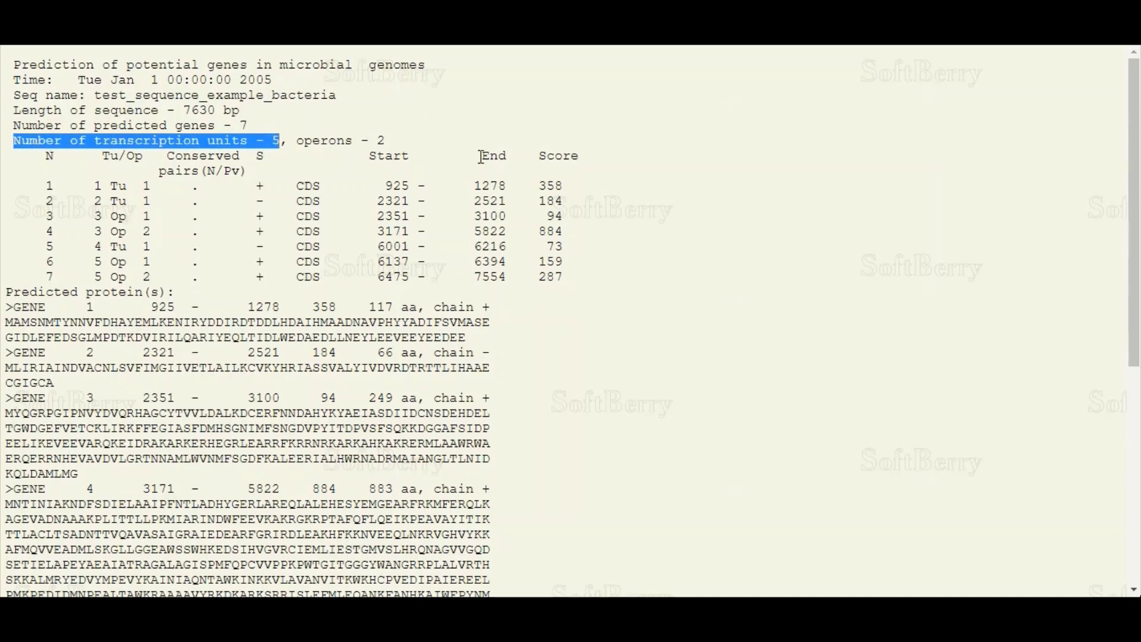
click(386, 138)
drag(385, 138, 302, 138)
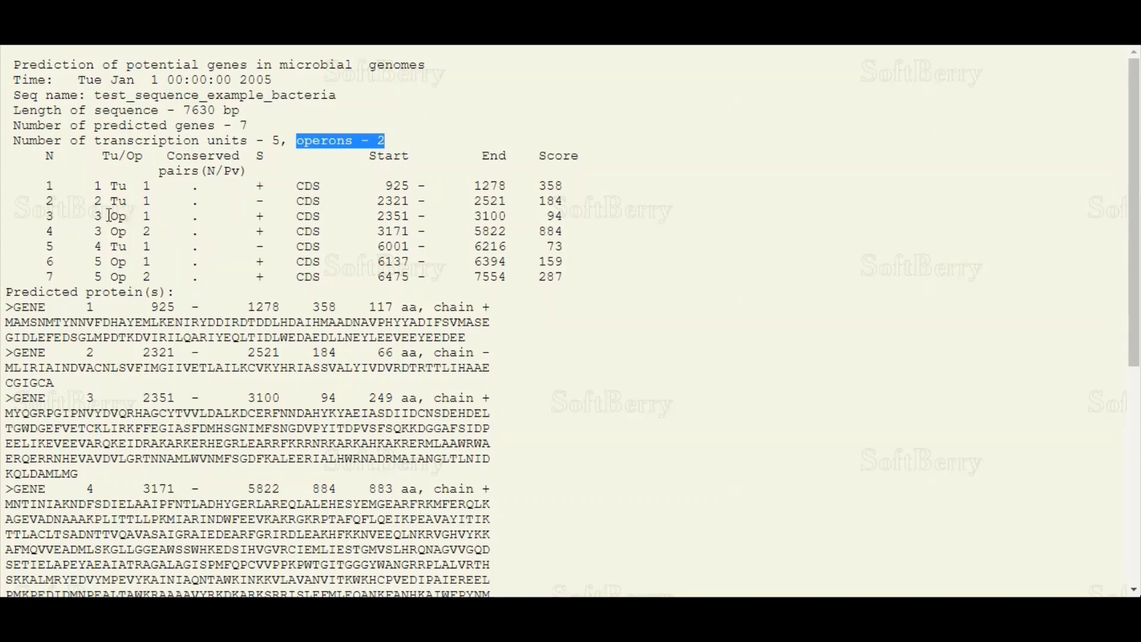
drag(87, 216, 169, 232)
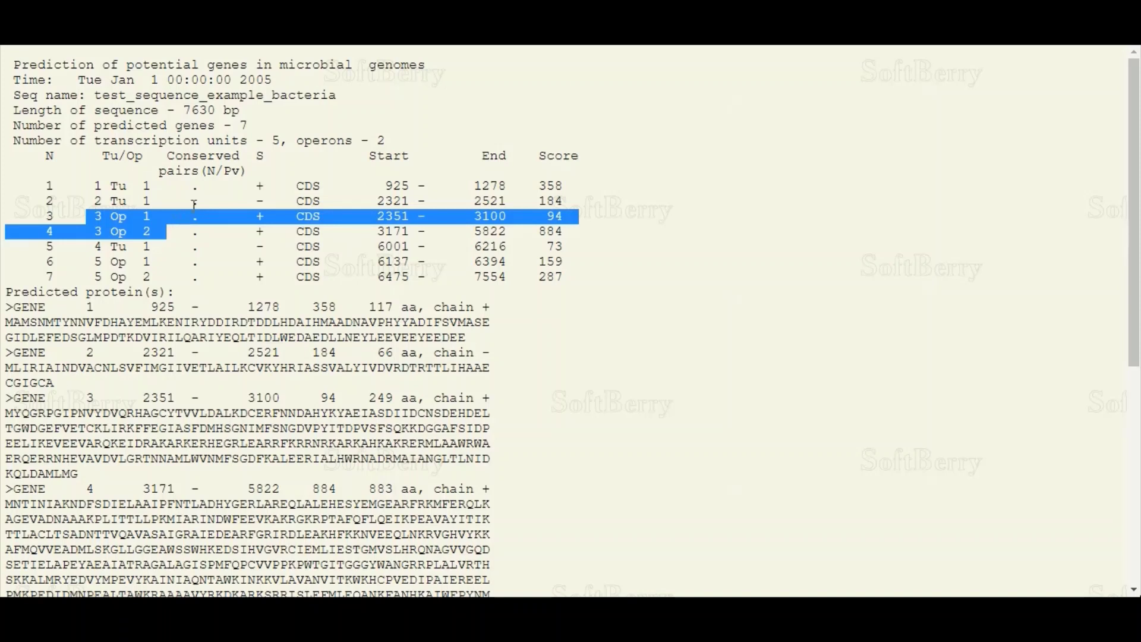
click(343, 124)
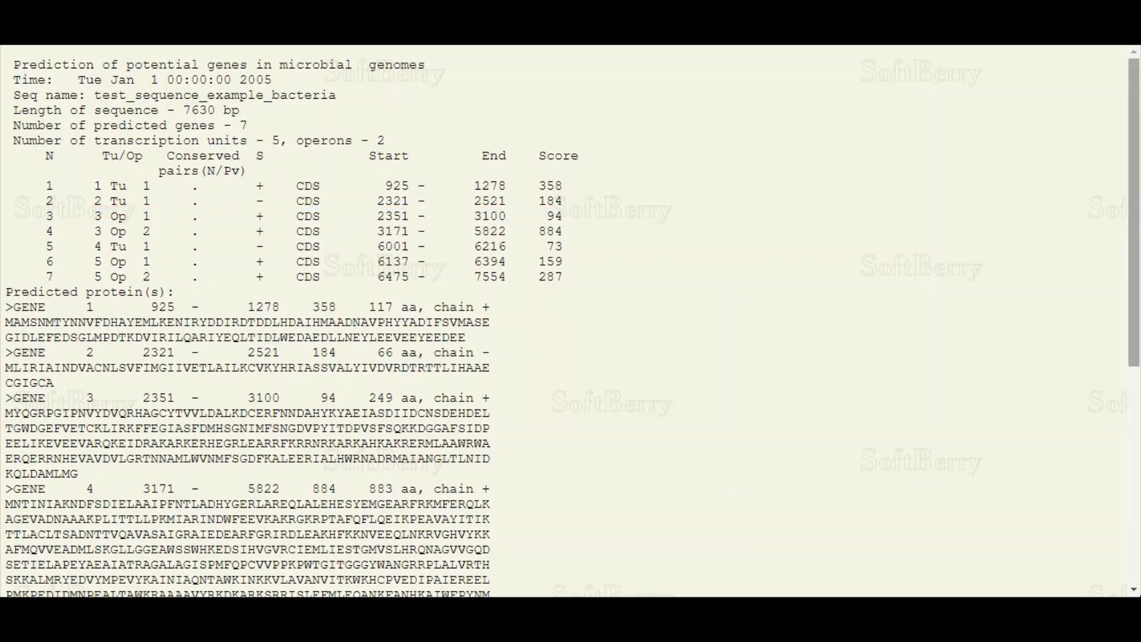
drag(1135, 238, 1135, 284)
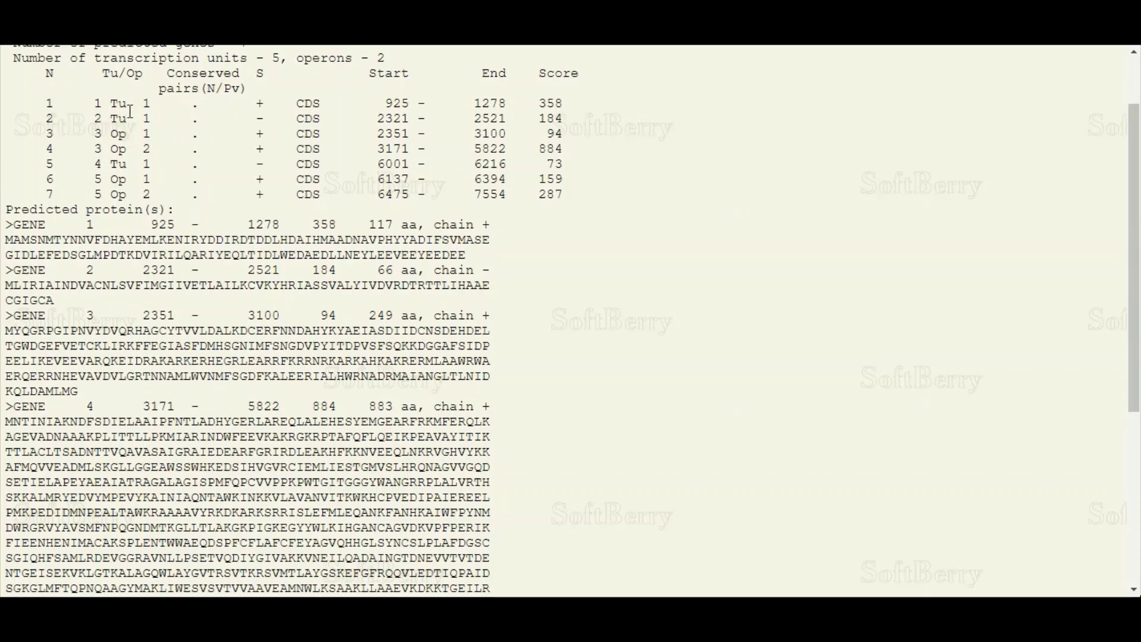
drag(153, 104, 93, 104)
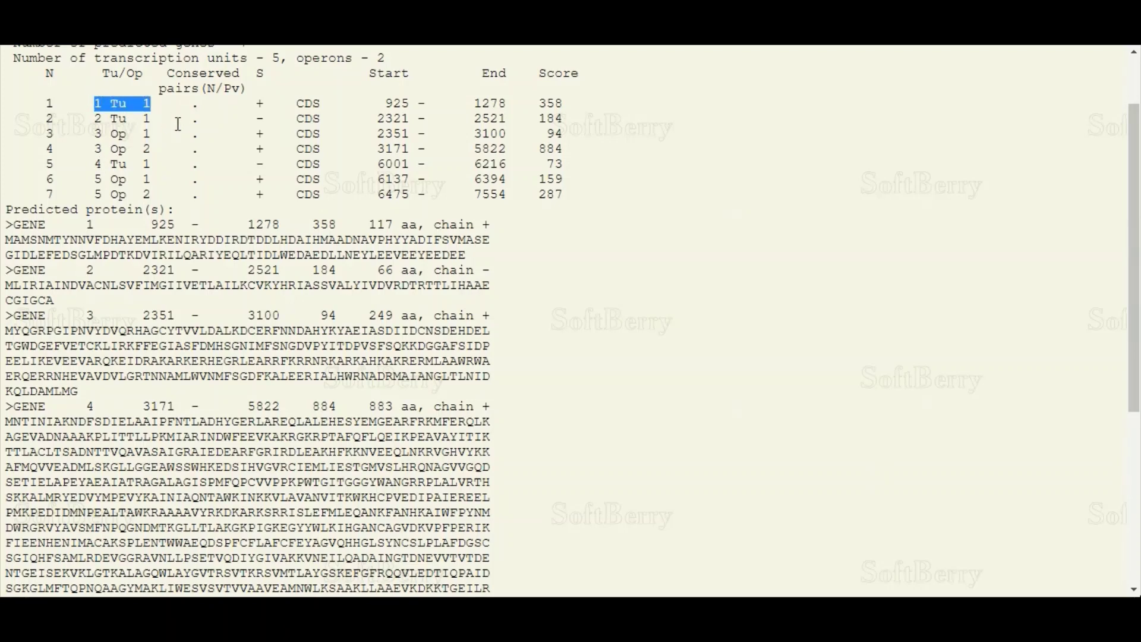
drag(157, 119, 79, 122)
click(80, 122)
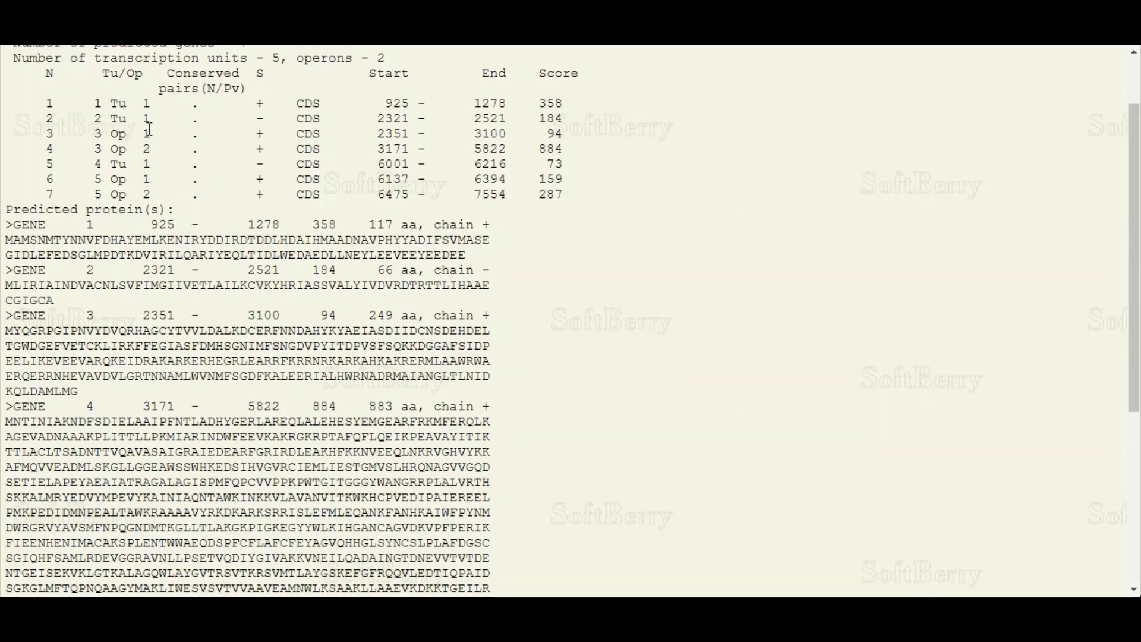
drag(94, 134, 153, 145)
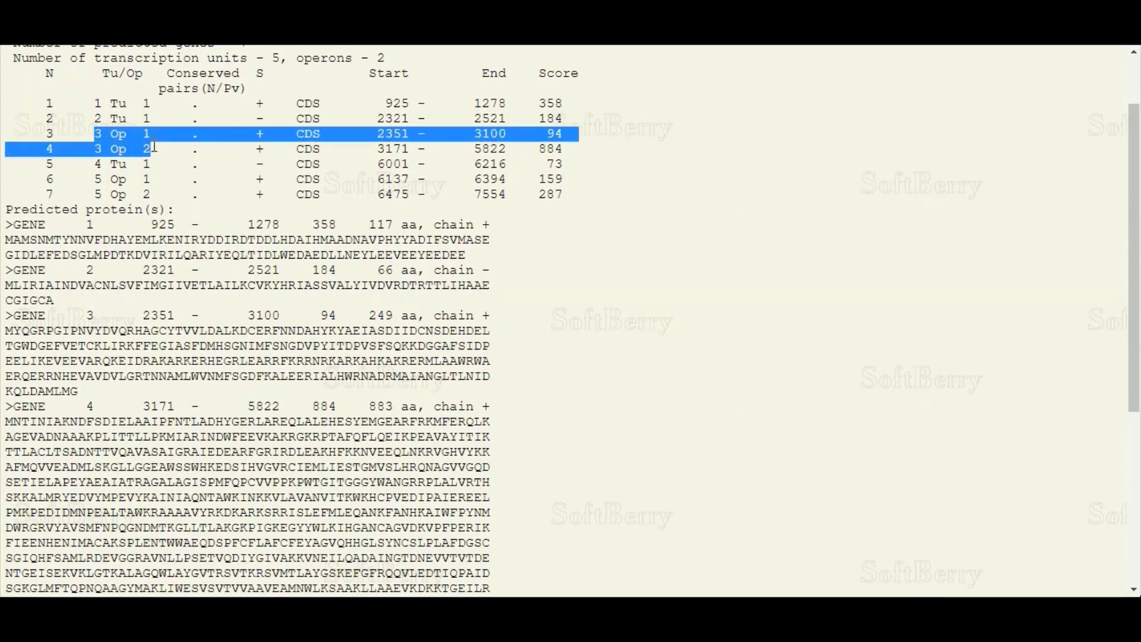
double_click(153, 146)
click(150, 132)
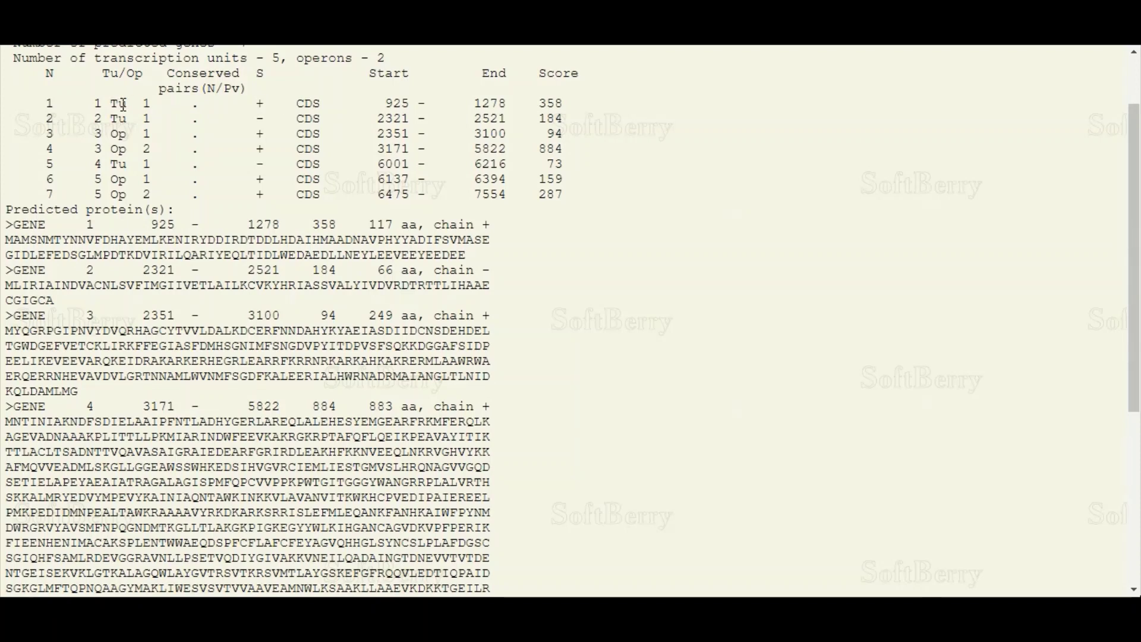
drag(264, 101, 257, 99)
click(264, 121)
drag(265, 122, 250, 119)
click(250, 119)
drag(290, 103, 315, 102)
triple_click(315, 102)
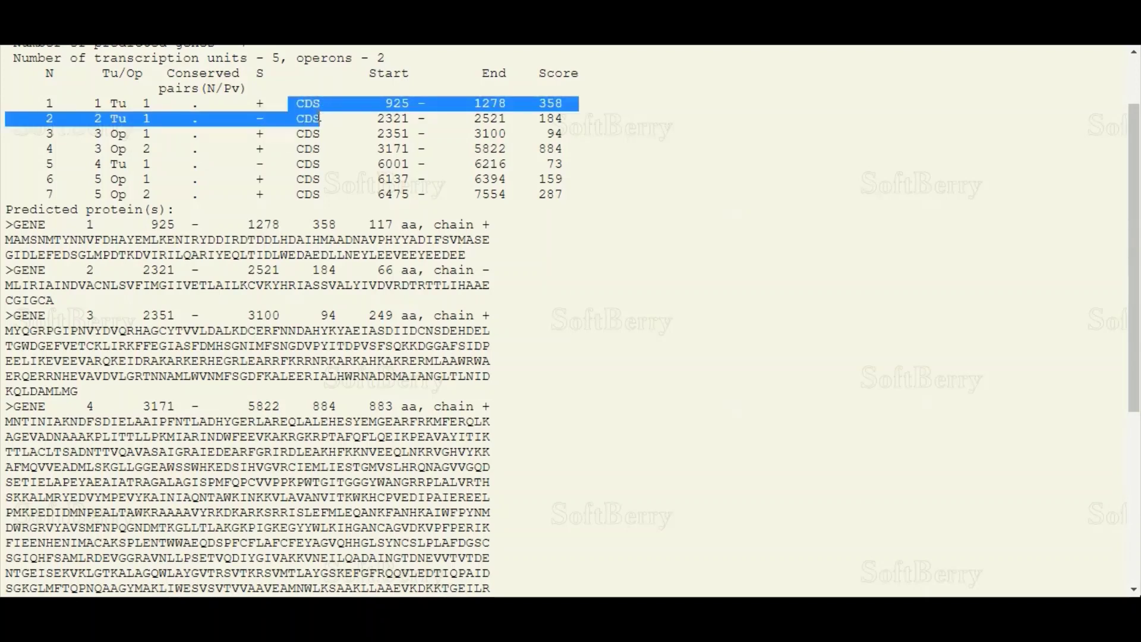
click(317, 109)
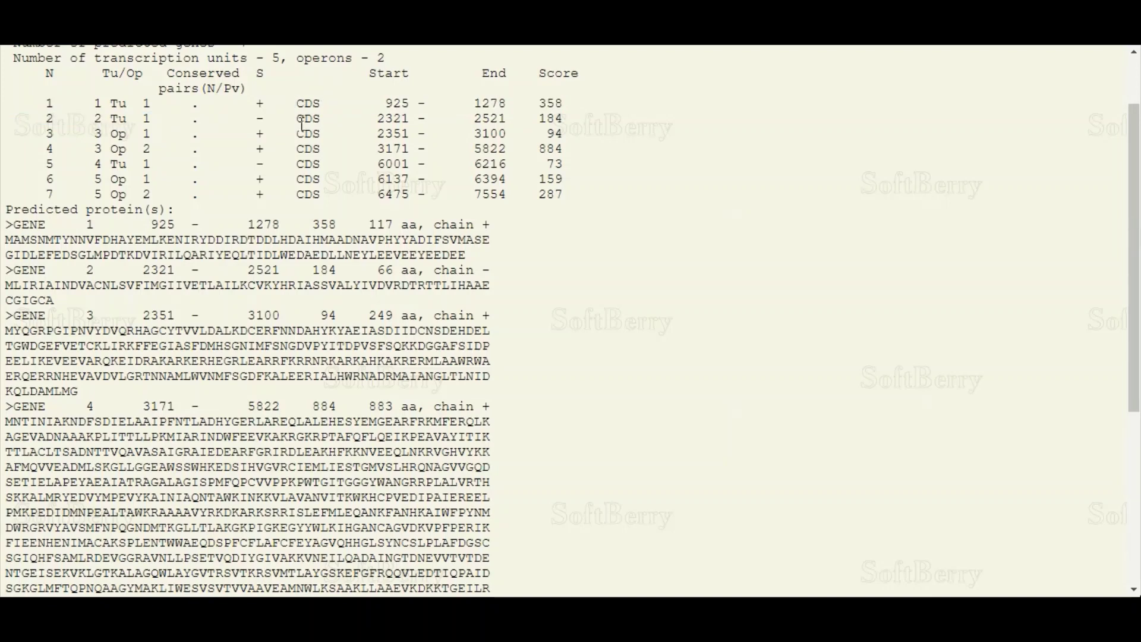
drag(384, 102, 506, 105)
drag(386, 104, 408, 104)
drag(377, 118, 393, 119)
drag(468, 118, 486, 118)
click(486, 118)
drag(5, 240, 467, 254)
click(410, 246)
drag(369, 225, 396, 220)
click(339, 222)
drag(337, 221, 313, 216)
click(299, 222)
drag(370, 224, 393, 224)
scroll(1134, 267, down, 3)
drag(1135, 296, 1139, 126)
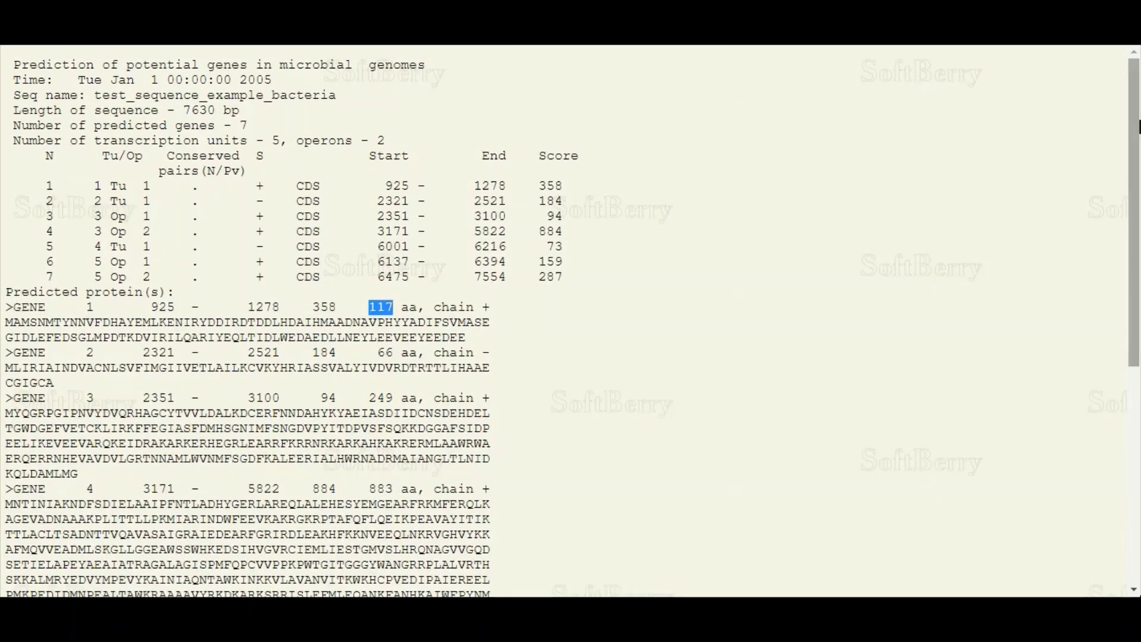